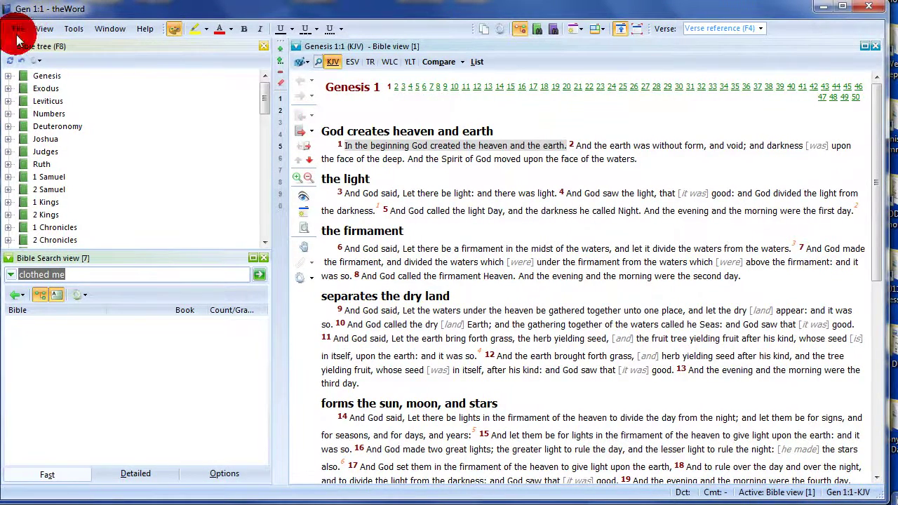
- Review the general and clipboard monitoring preferences and accept them as they are
click(19, 18)
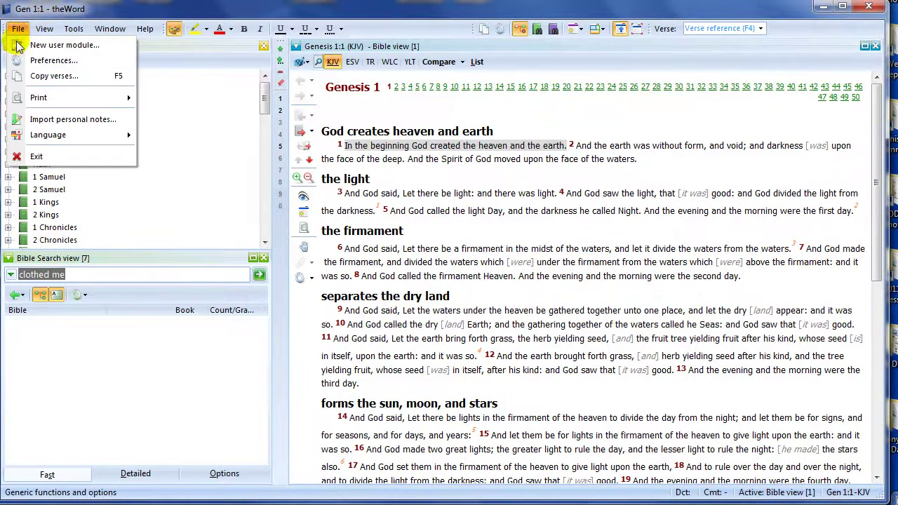
click(35, 60)
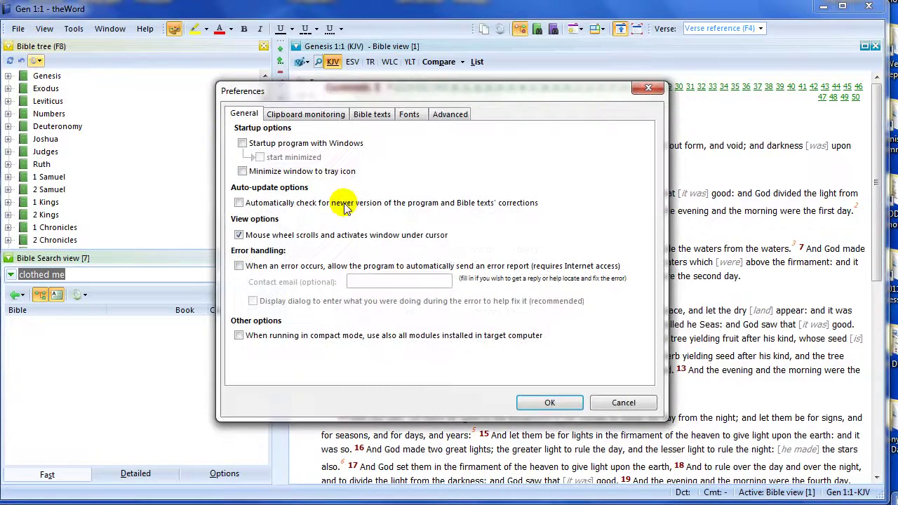
click(303, 117)
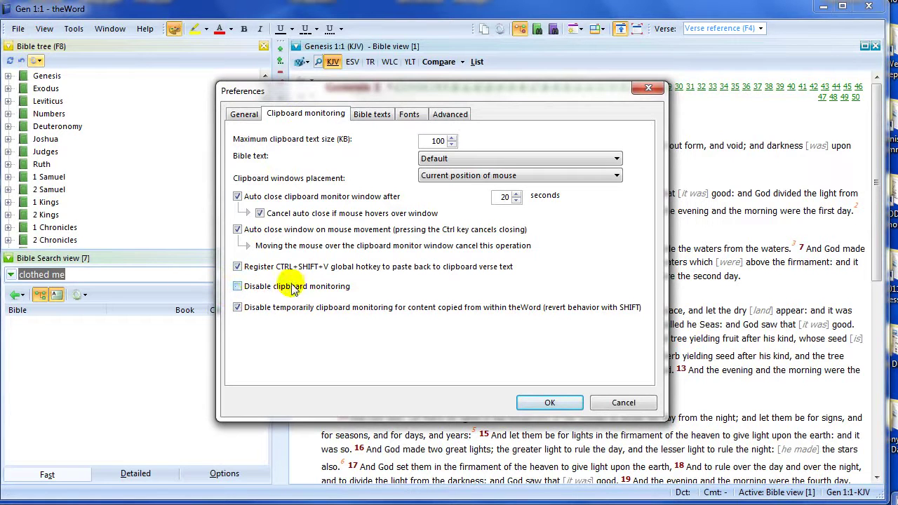
click(552, 403)
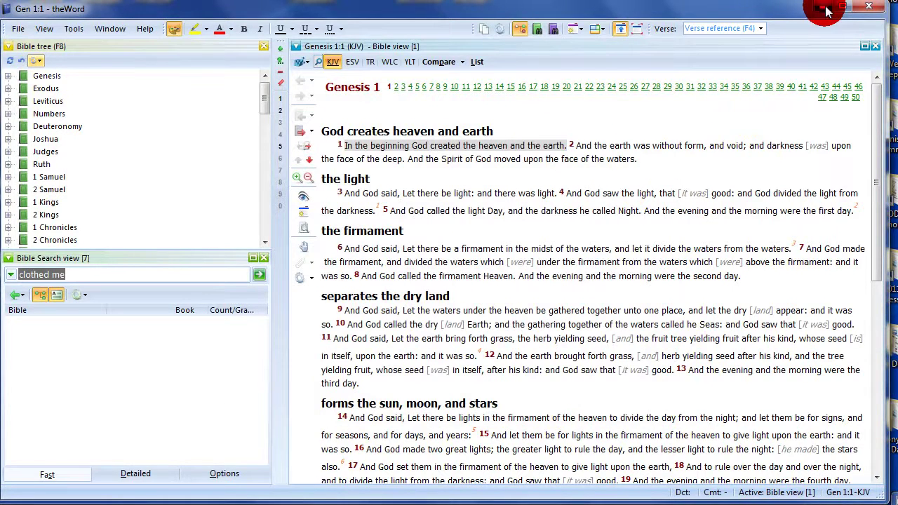
- Switch to the blank Word document, enter the reference John 3:16 and copy it to the clipboard
click(824, 9)
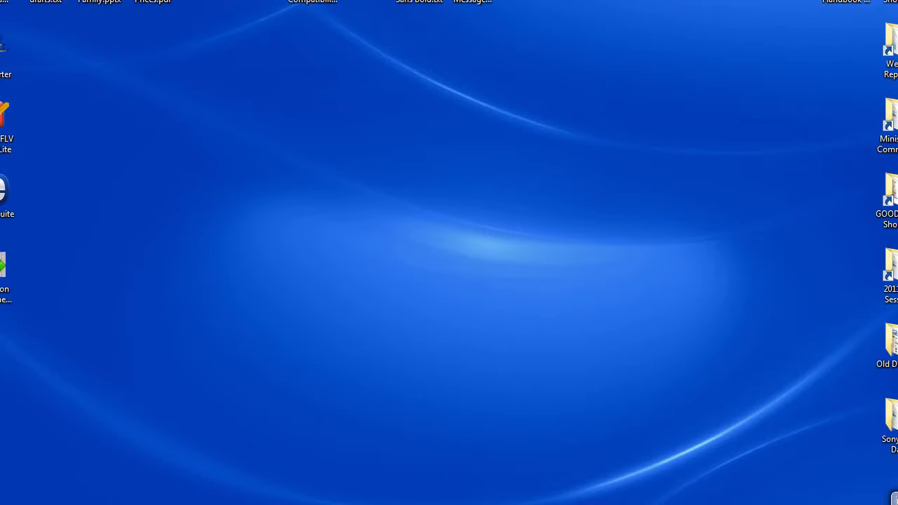
click(311, 491)
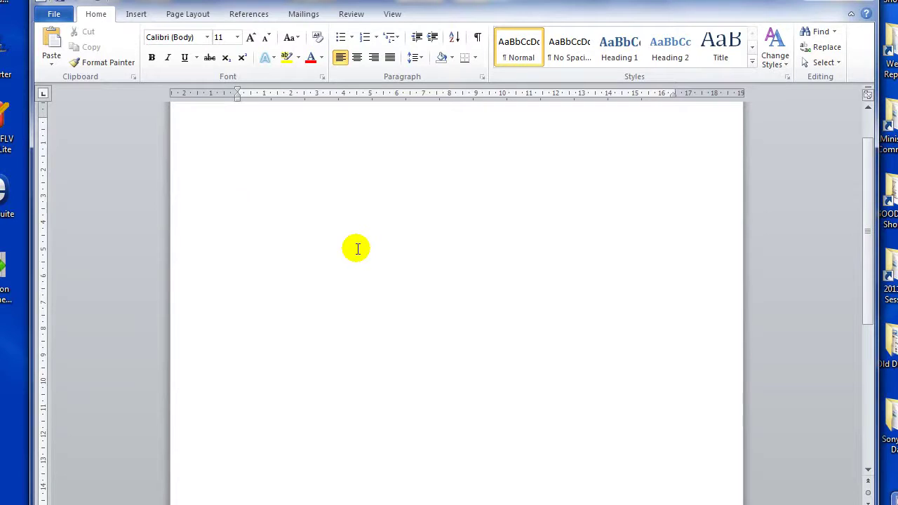
text(John 3:16)
key(ctrl+a)
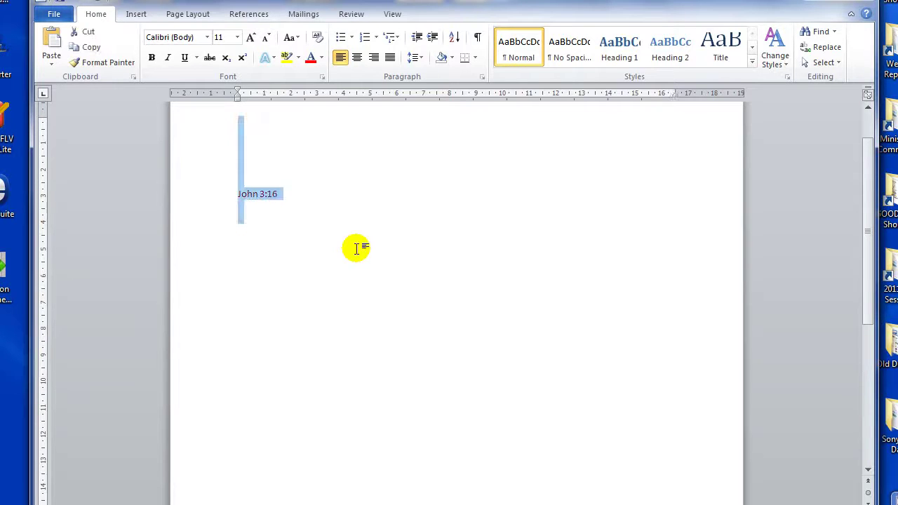
key(ctrl+c)
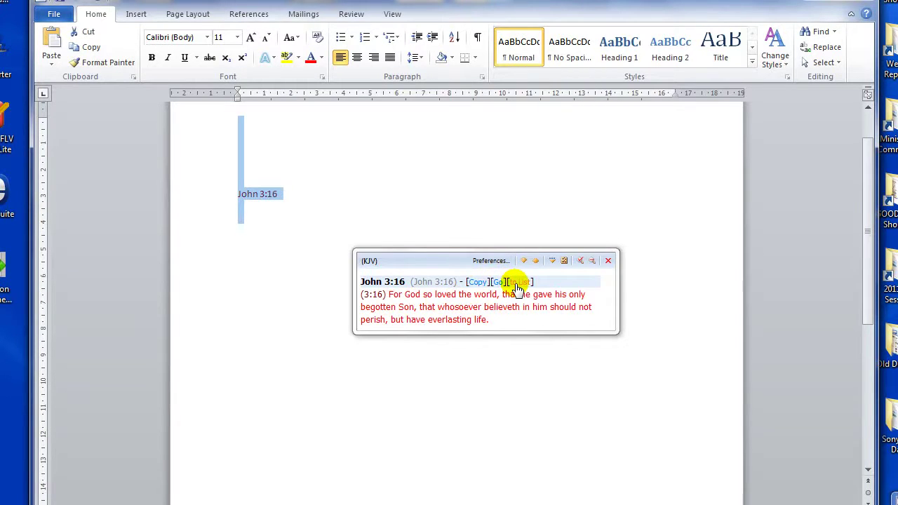
- Copy the John 3:16 verse text from the clipboard monitor popup and paste it after the reference
click(479, 285)
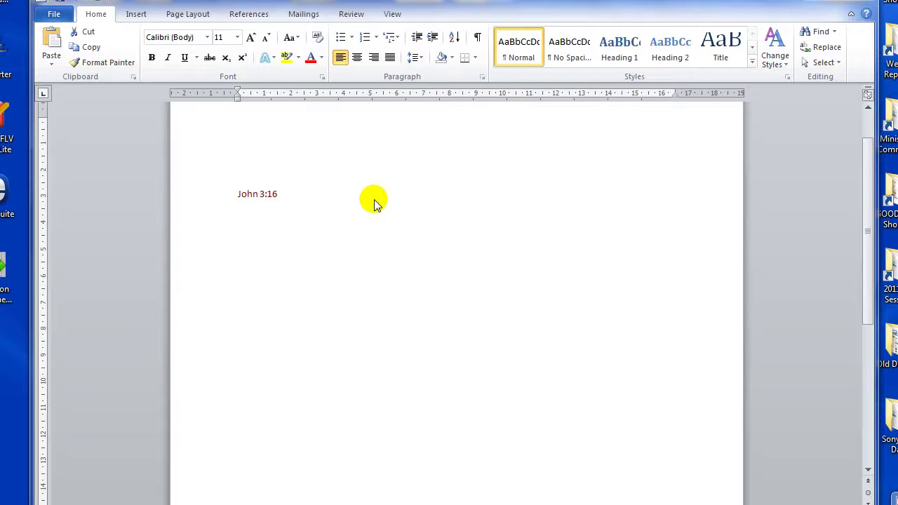
click(296, 195)
click(296, 195)
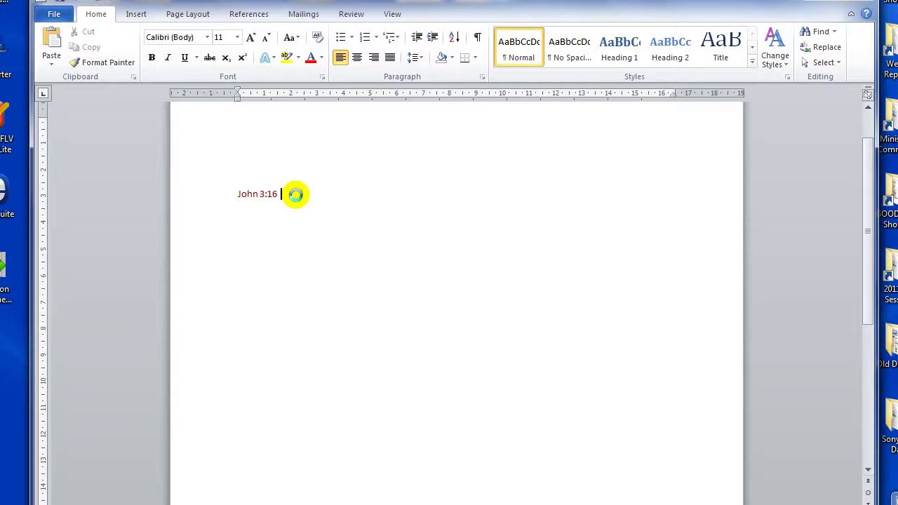
key(ctrl+v)
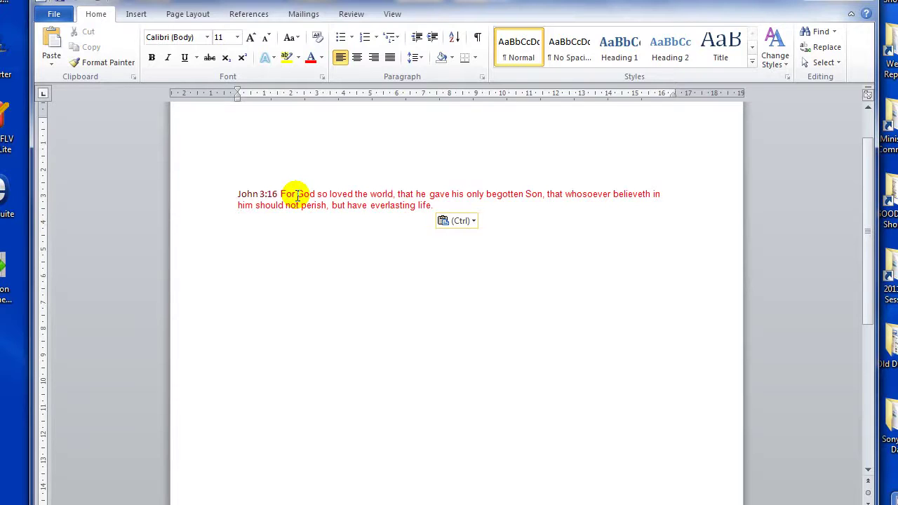
- Add the reference Rom 2:16, 17 on a new line below the first verse and copy it to the clipboard
click(295, 195)
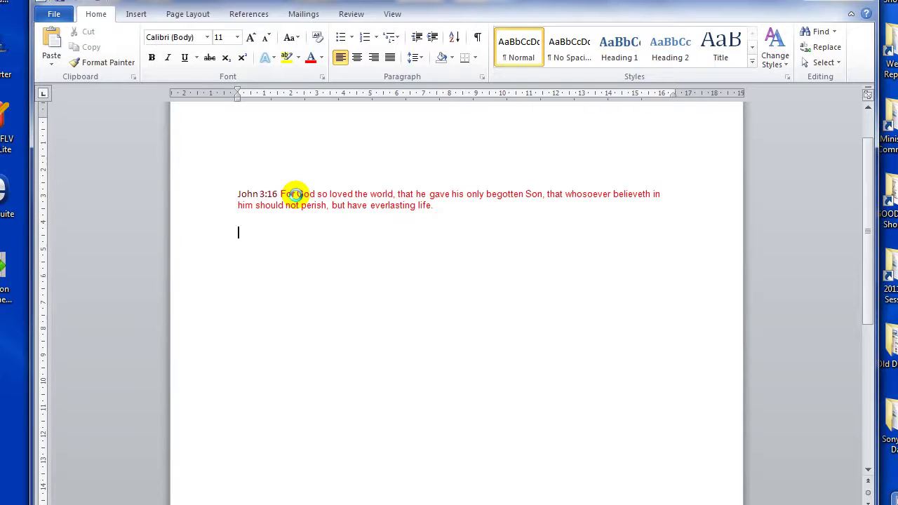
text(Rom 2:16)
click(301, 234)
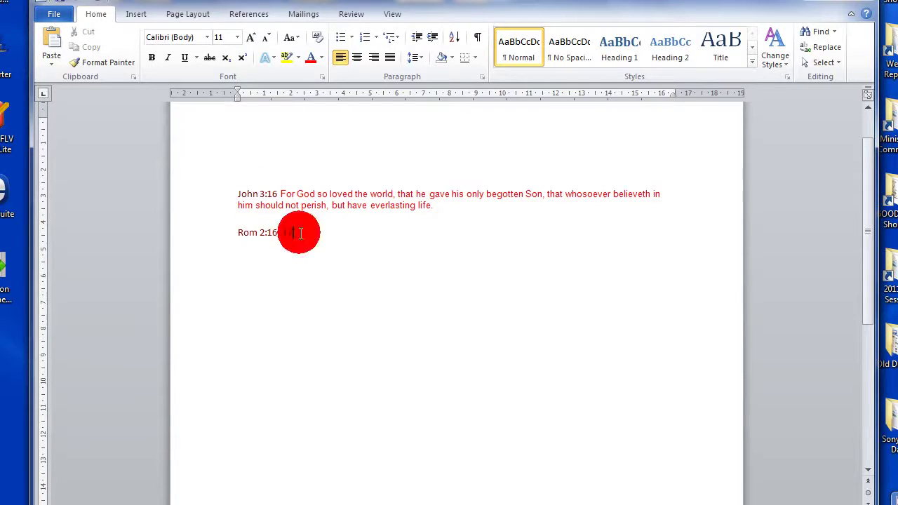
drag(301, 234, 236, 234)
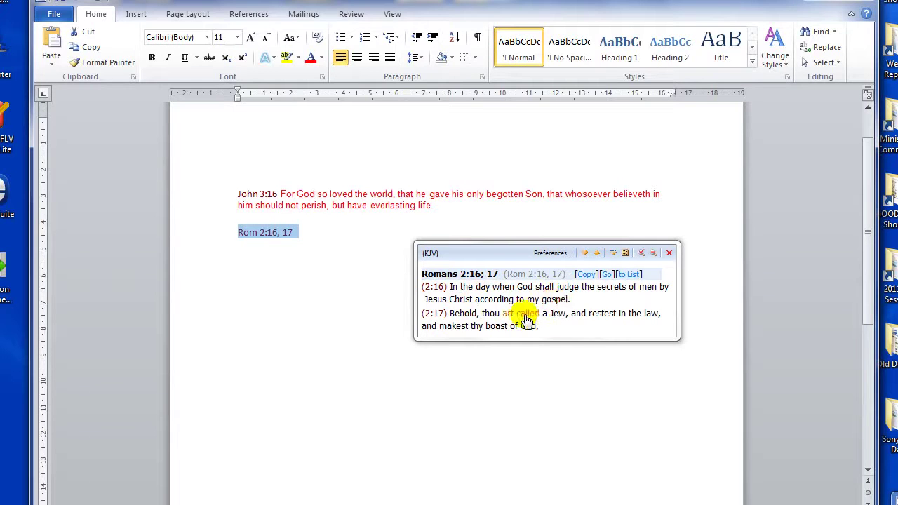
- Copy the Romans 2:16, 17 verse text from the clipboard monitor popup and paste it after its reference
click(583, 274)
click(315, 237)
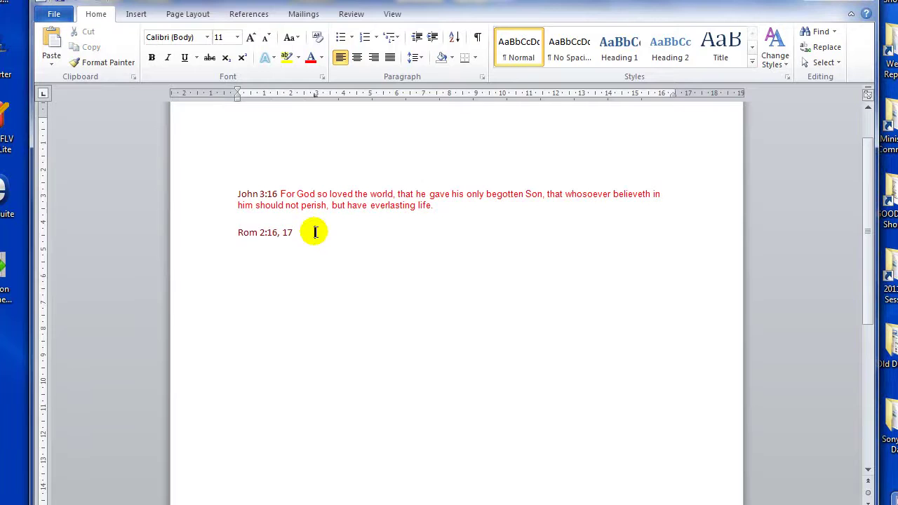
triple_click(295, 235)
click(299, 233)
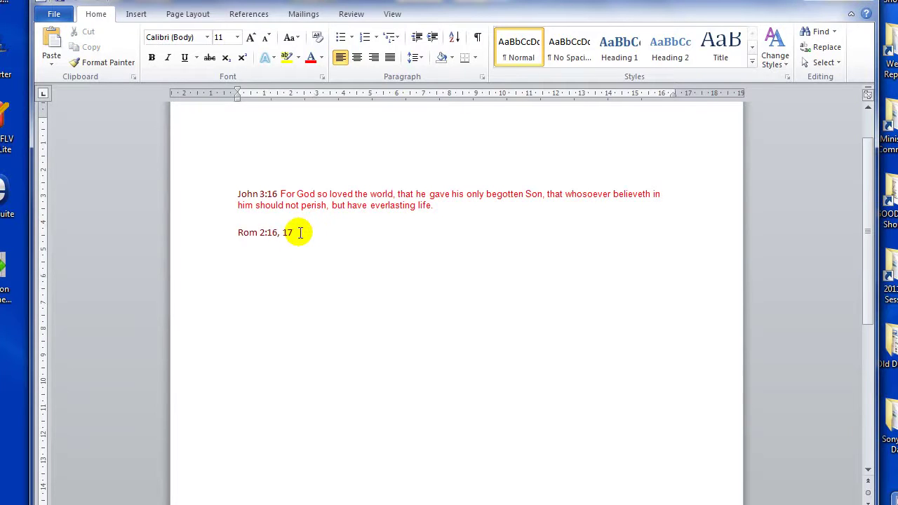
click(299, 232)
key(ctrl+v)
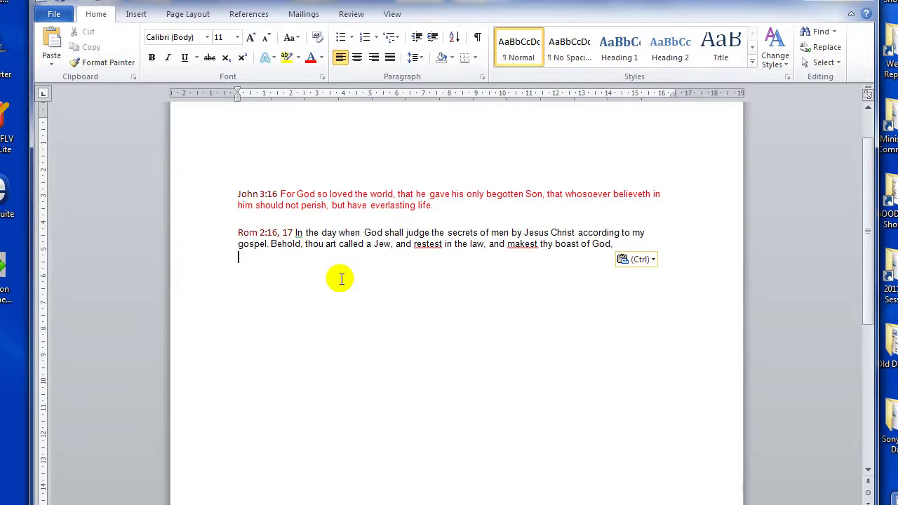
click(341, 278)
key(Return)
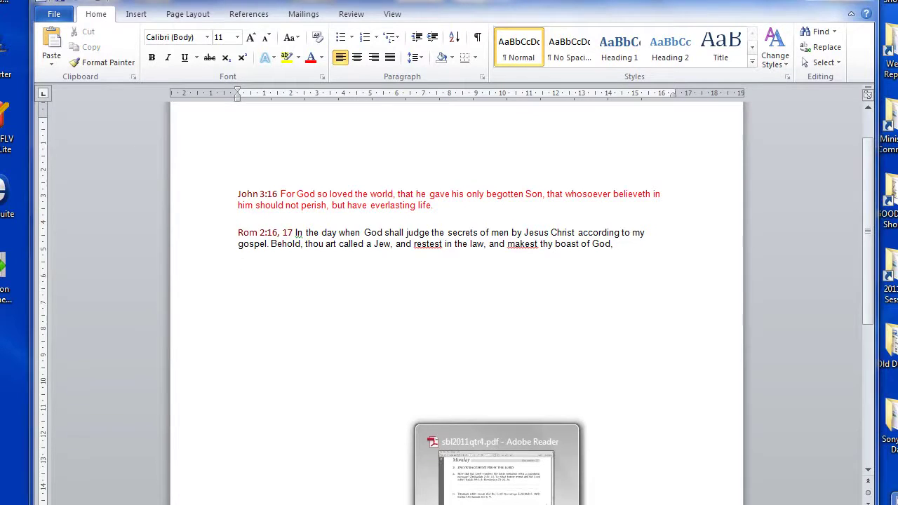
- Switch to sbl2011qtr4.pdf in Adobe Reader and copy the Monday questions a to c with their Bible references
click(495, 477)
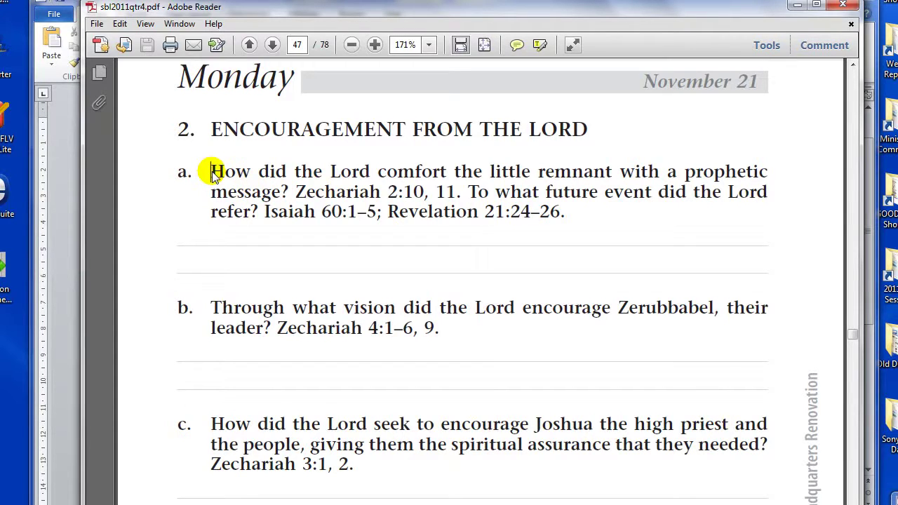
drag(213, 172, 316, 247)
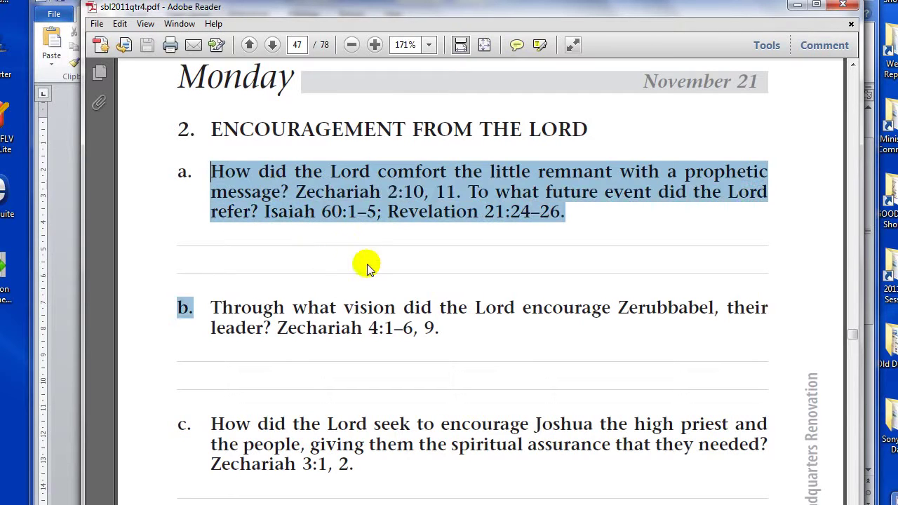
drag(367, 264, 359, 476)
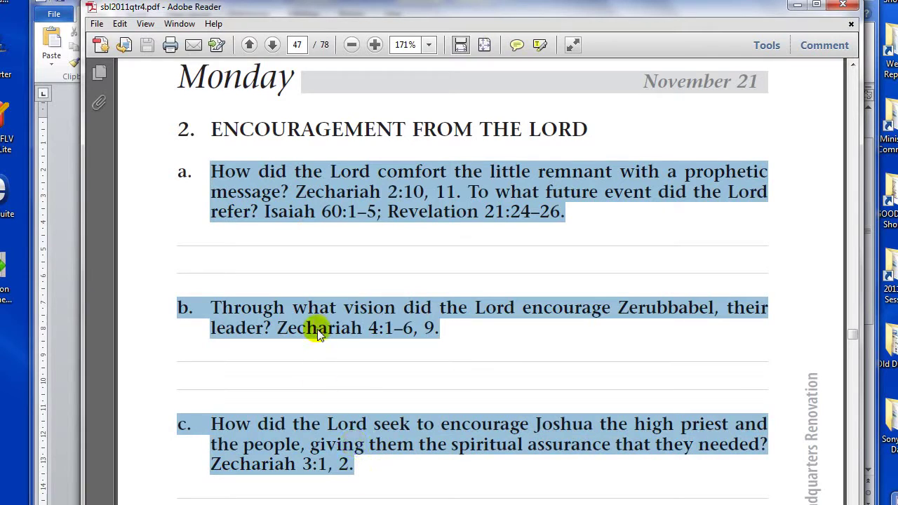
key(ctrl+c)
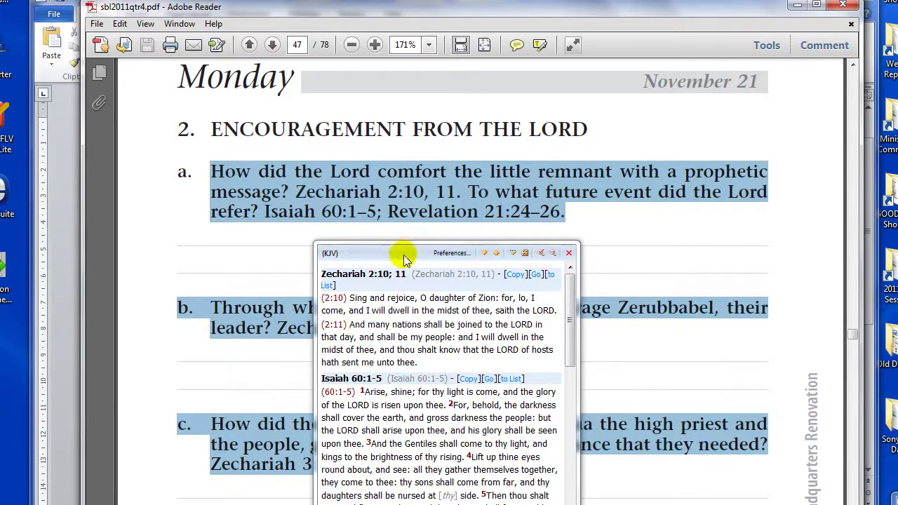
- Browse the passages in the clipboard monitor popup, jumping to Revelation 21:24-26 and Zechariah 3:1; 2, and return to the first passage
click(412, 251)
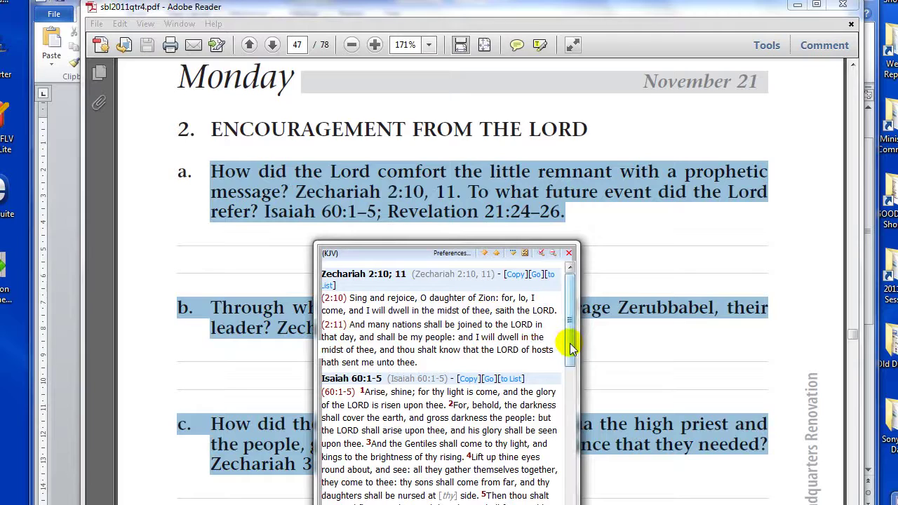
drag(570, 349, 545, 301)
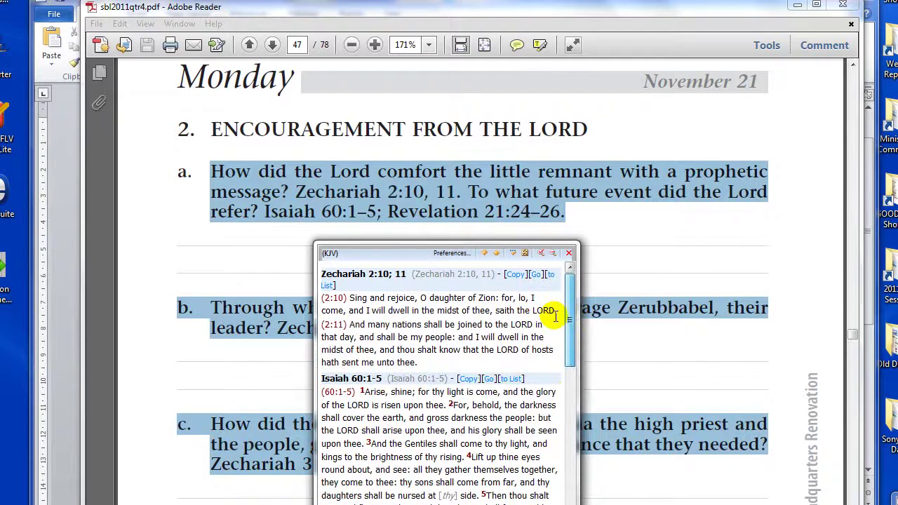
click(513, 254)
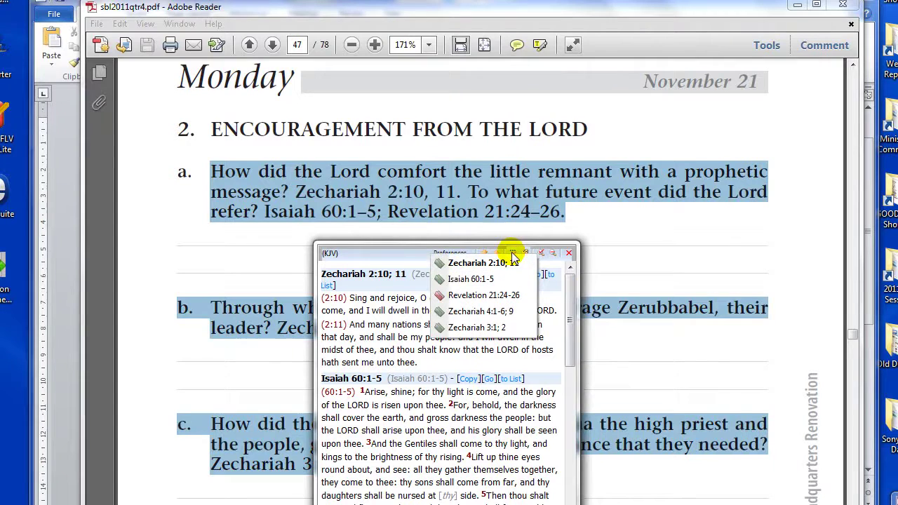
click(483, 295)
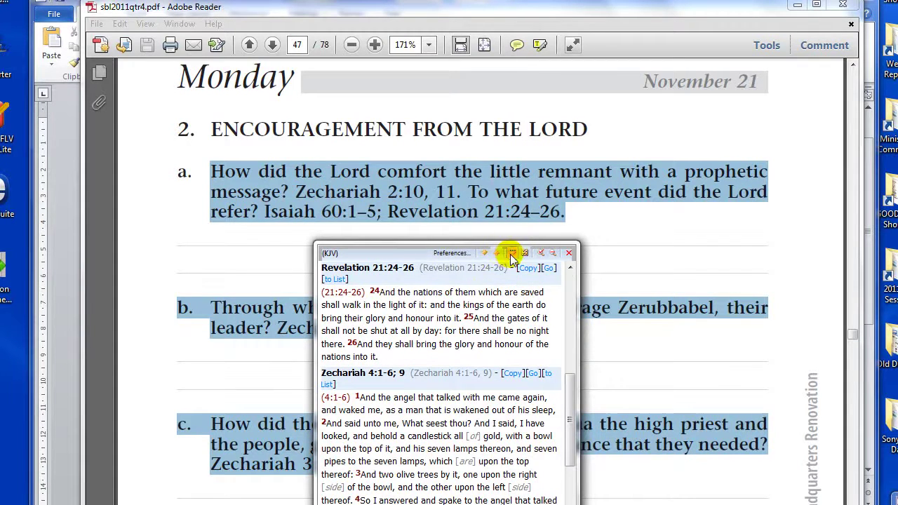
click(513, 255)
click(471, 329)
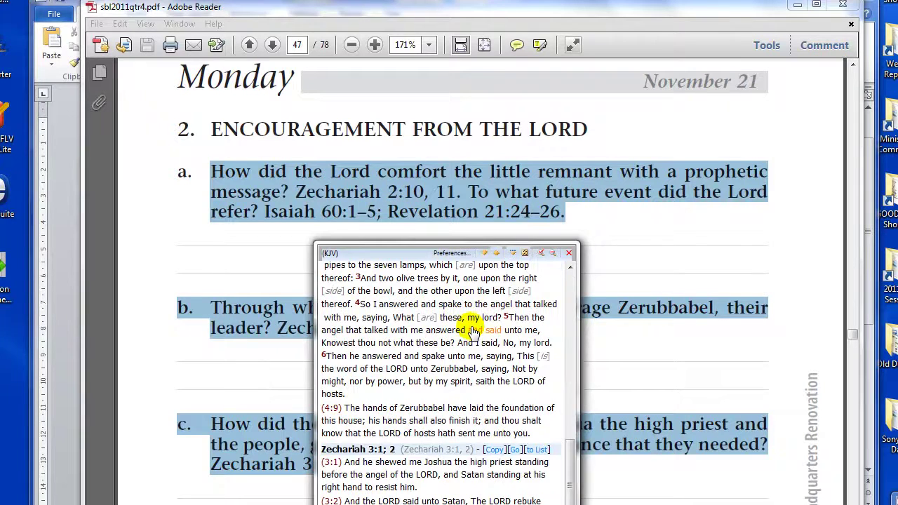
click(512, 254)
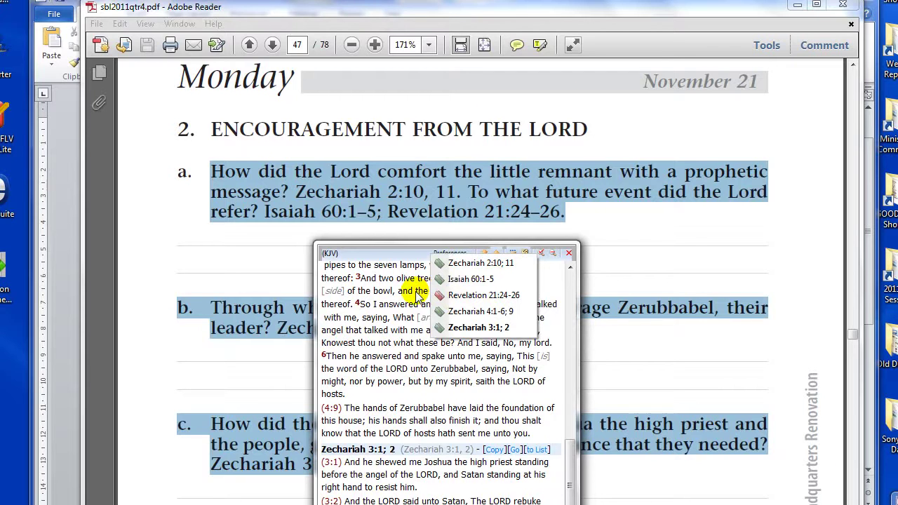
click(404, 292)
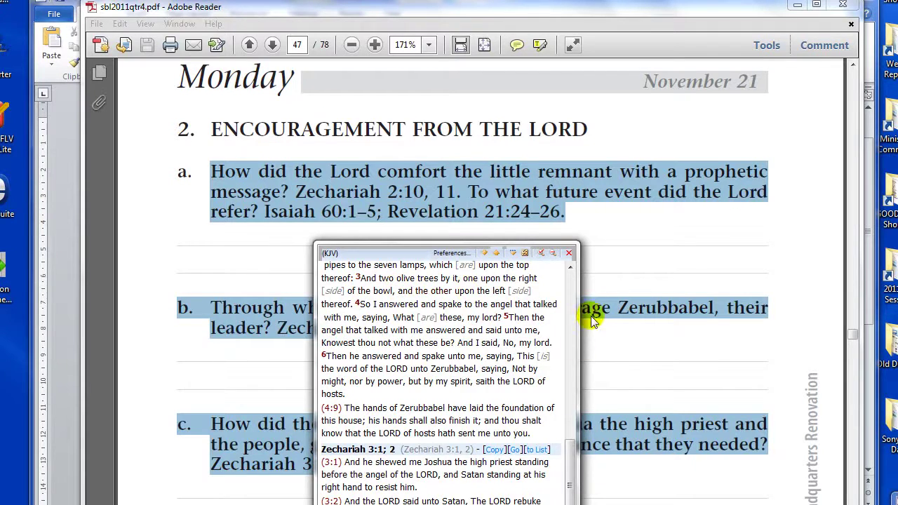
drag(571, 454, 567, 268)
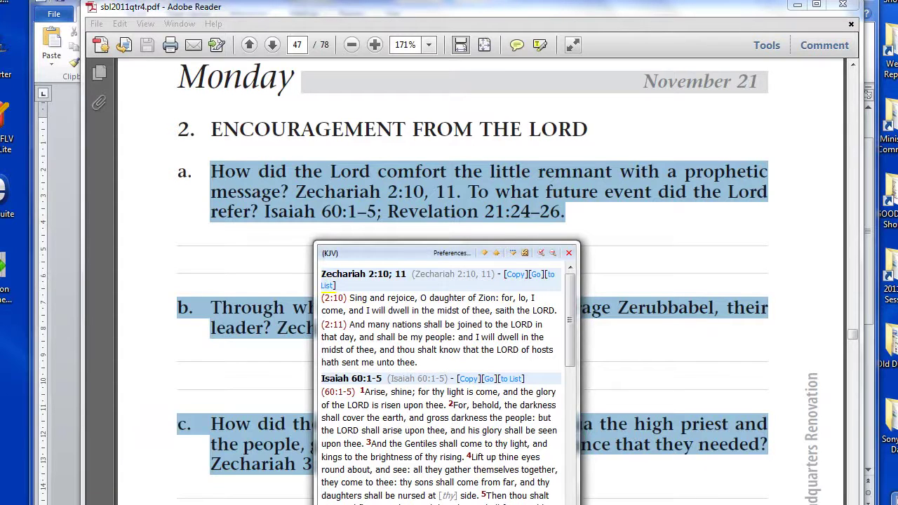
- Send Zechariah 2:10; 11 and all the parsed passages to theWord's verse list, and put away the popup and PDF to show it
click(71, 449)
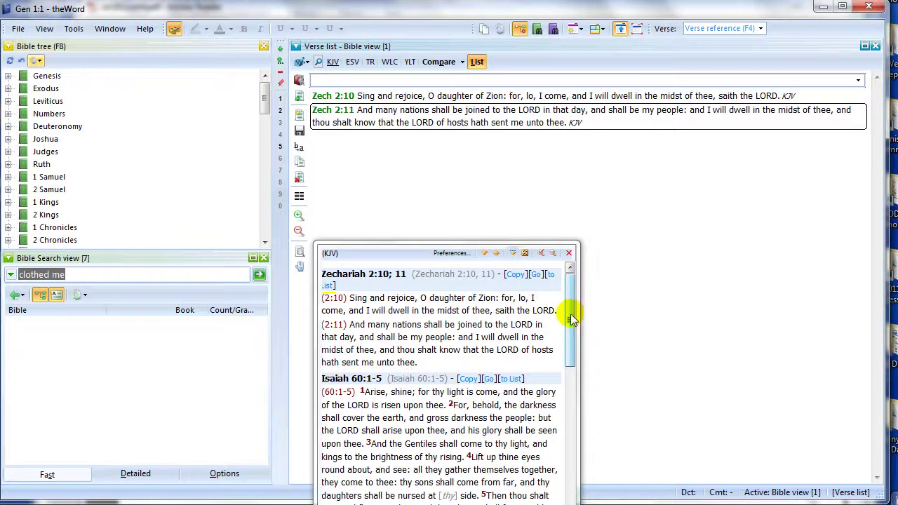
click(519, 254)
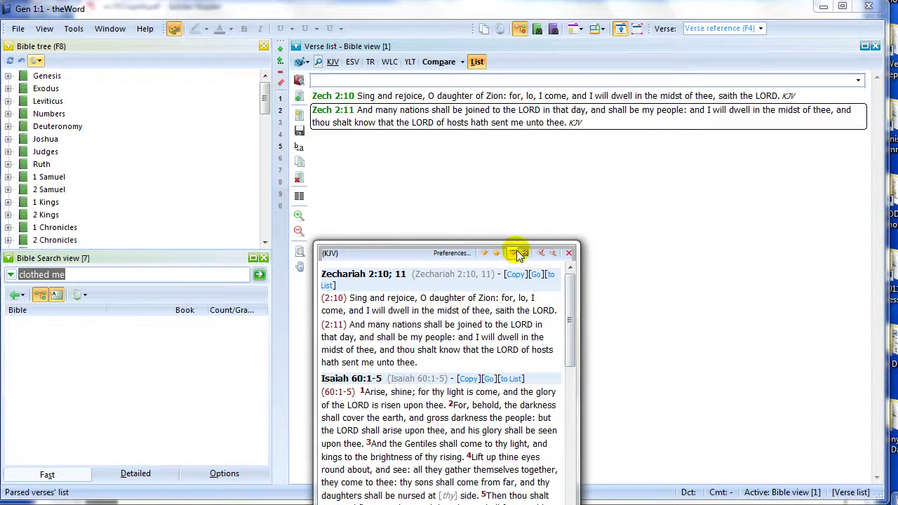
click(525, 251)
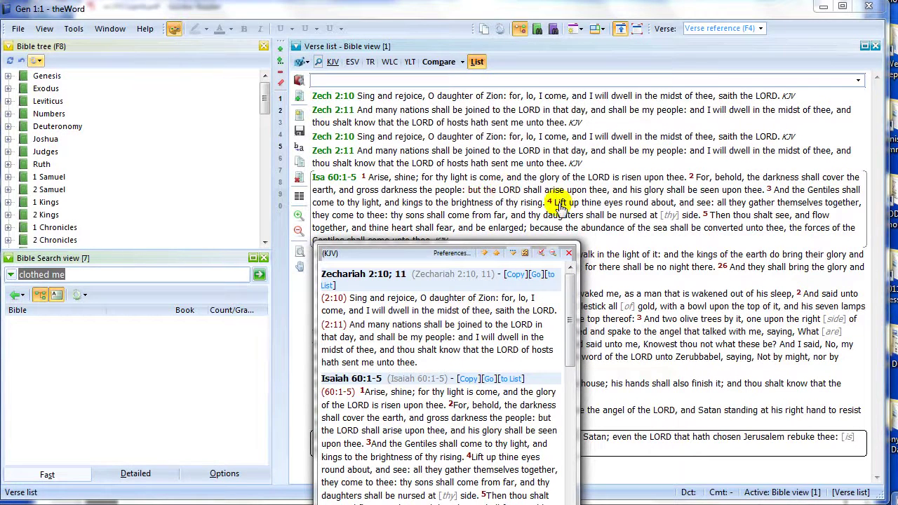
click(528, 254)
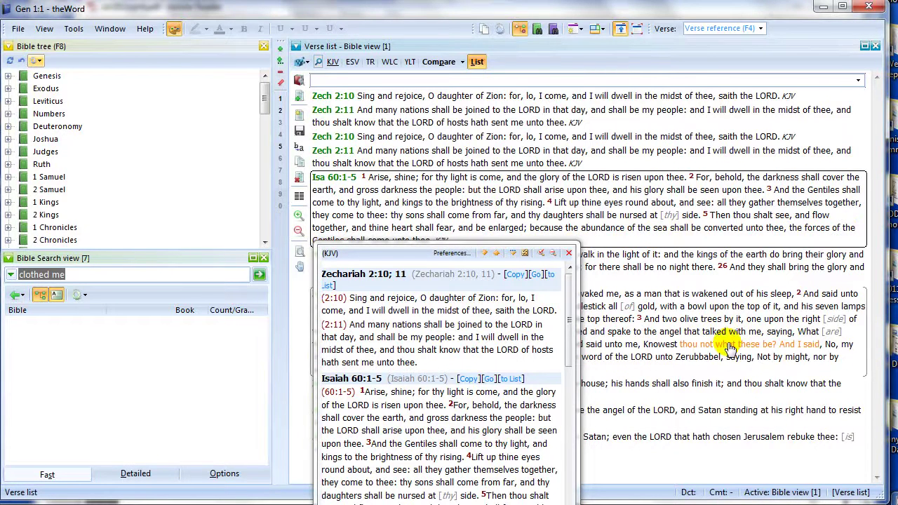
click(569, 254)
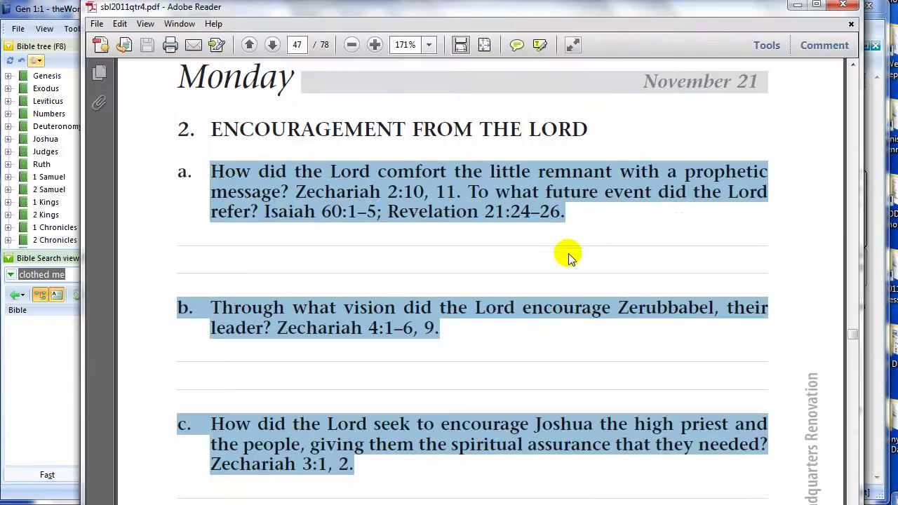
click(798, 7)
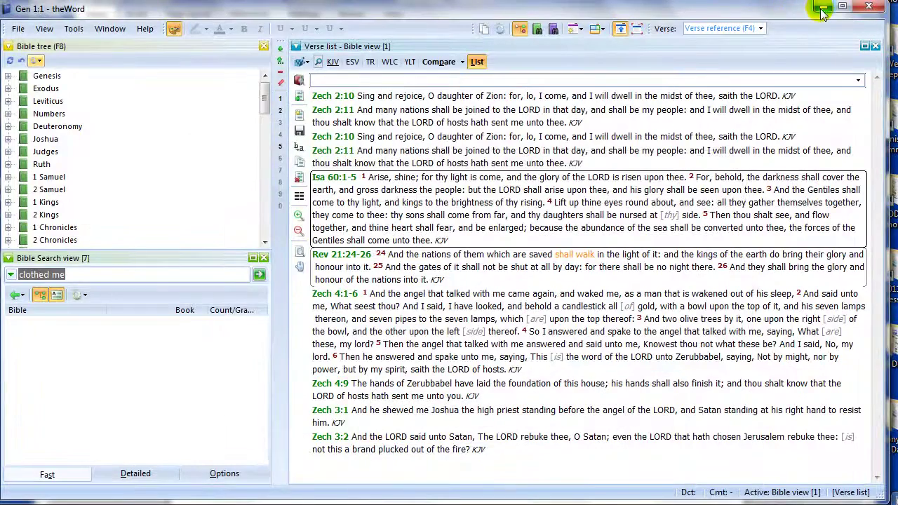